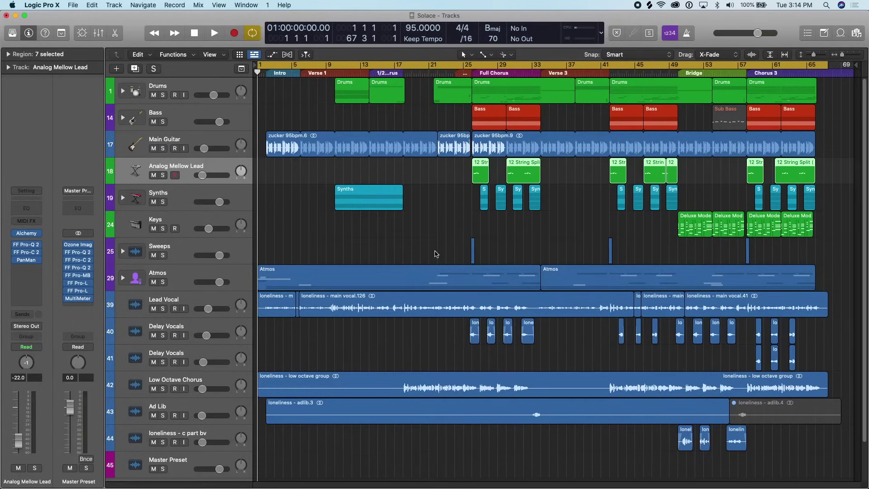
Step: Turn off cycle playback and place the playhead near bar 56
click(734, 68)
drag(856, 64, 846, 68)
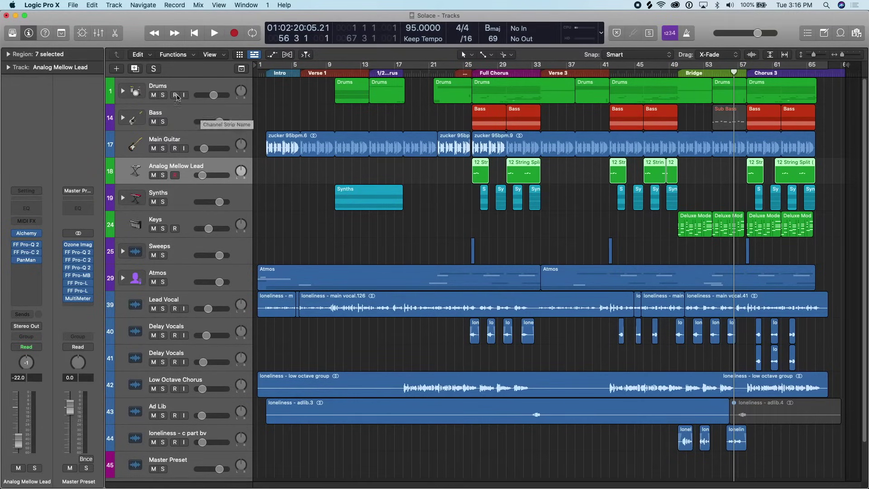
Step: Show the File > Export submenu, dismiss it, then reopen the File menu
click(73, 5)
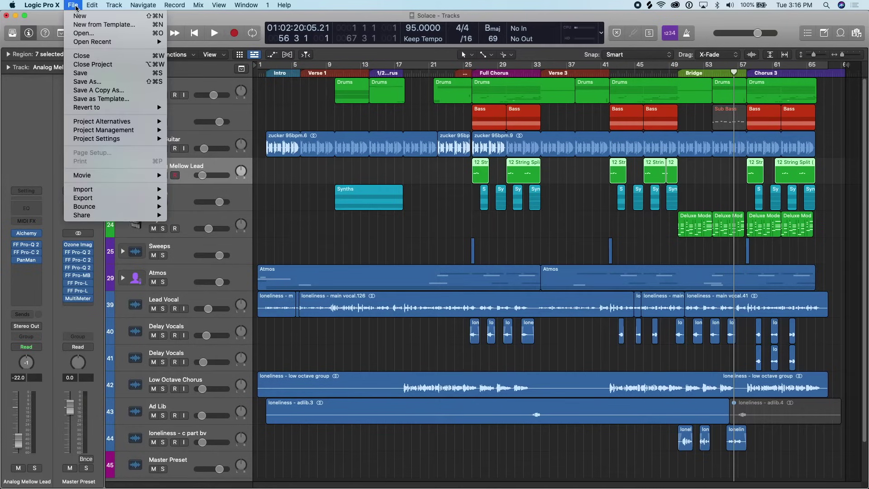
mouse_move(127, 200)
click(212, 162)
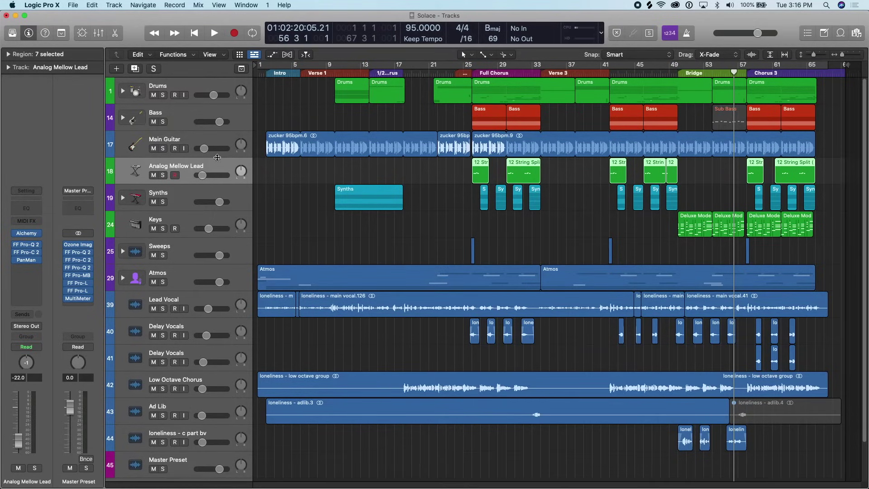
click(73, 5)
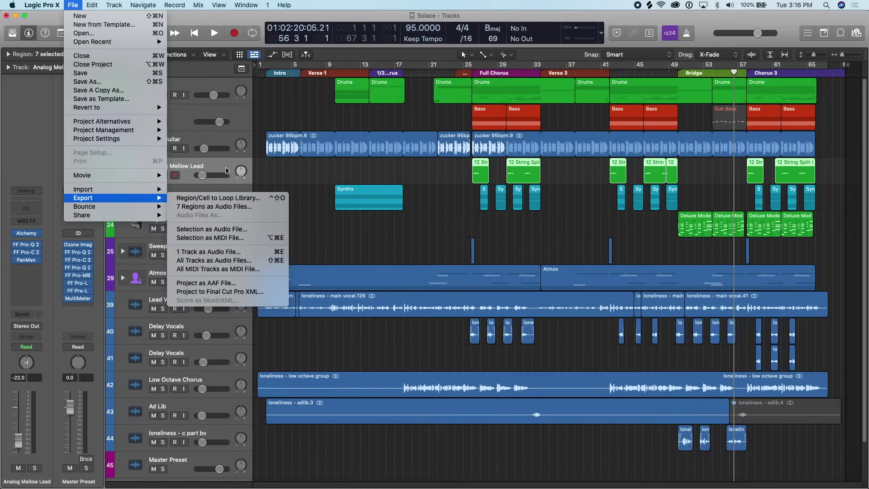
Step: Return to the project start, deselect the 12 String Split regions, and choose All Tracks as Audio Files
click(226, 170)
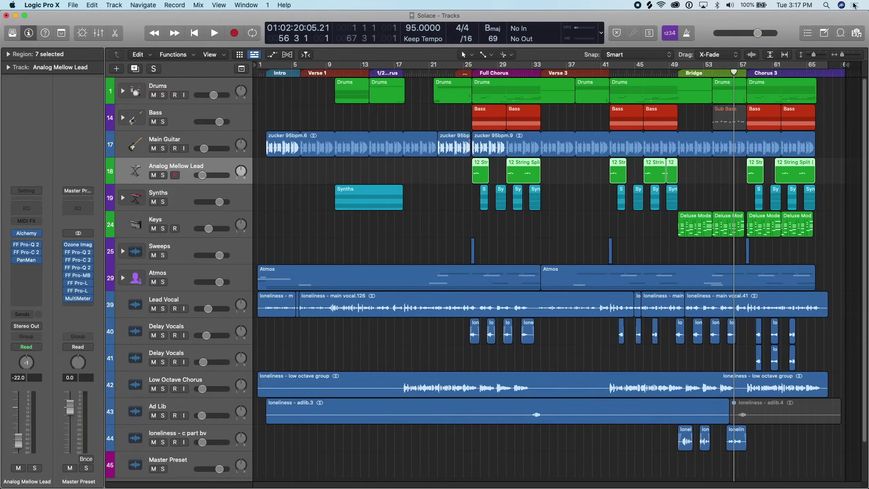
key(Return)
click(412, 170)
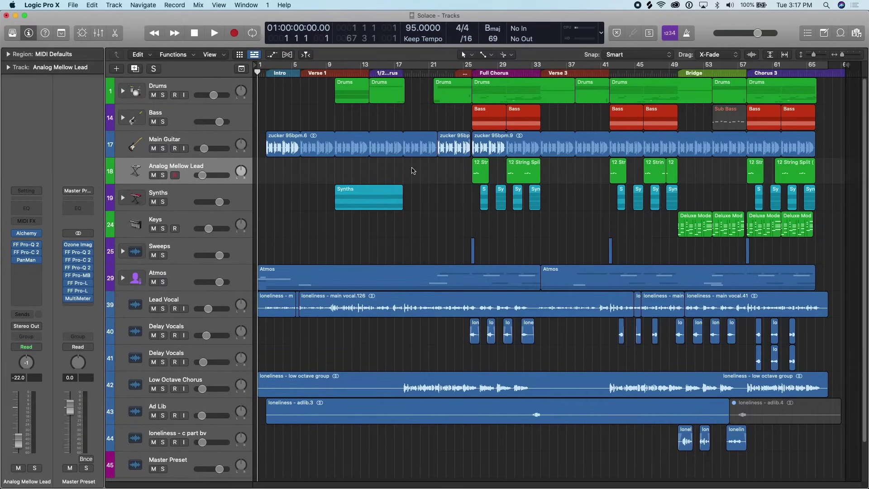
click(71, 5)
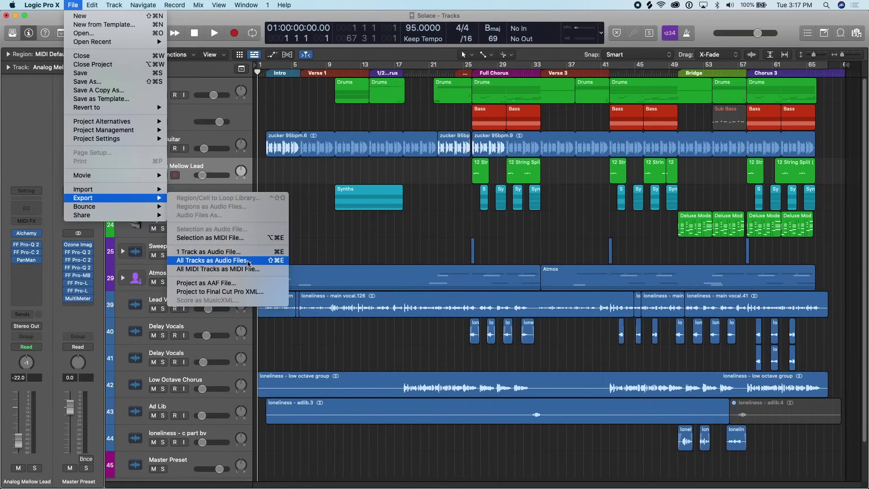
click(249, 263)
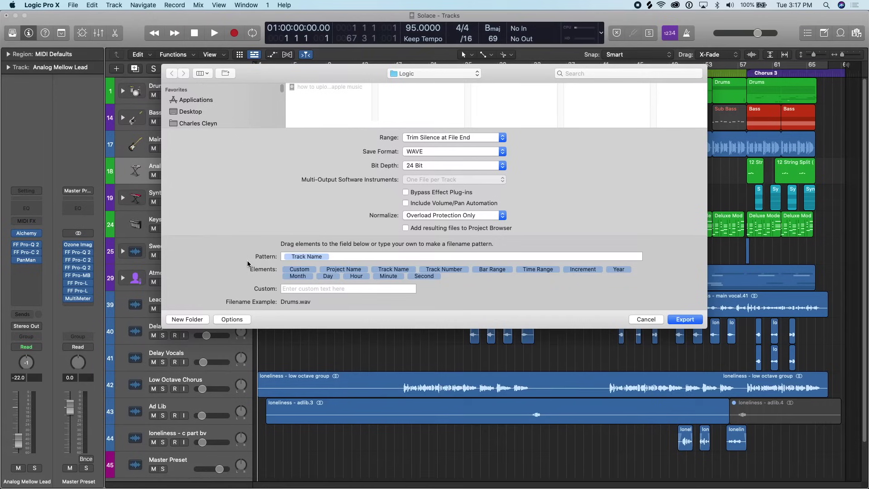
Step: Create a destination folder named 'Lonliness Stems' and review the export range choices
click(187, 320)
text(Lonliness Stems)
key(Return)
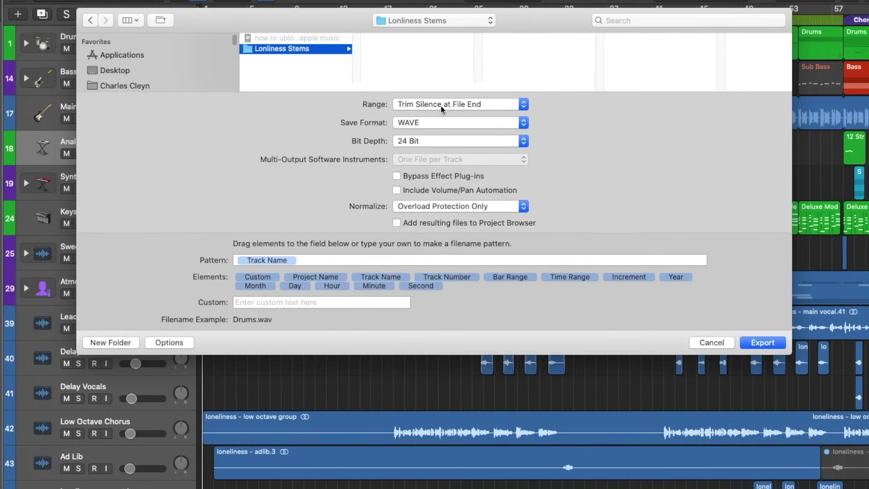
click(445, 106)
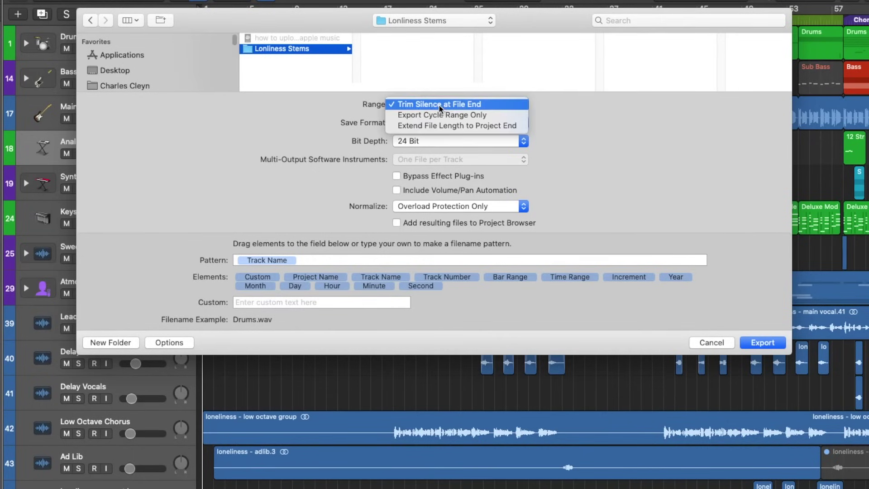
click(439, 105)
click(427, 123)
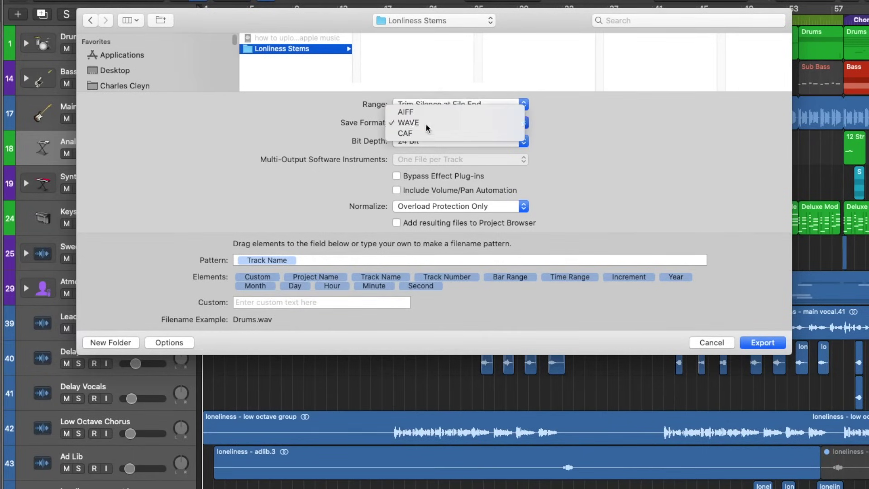
click(426, 123)
click(430, 142)
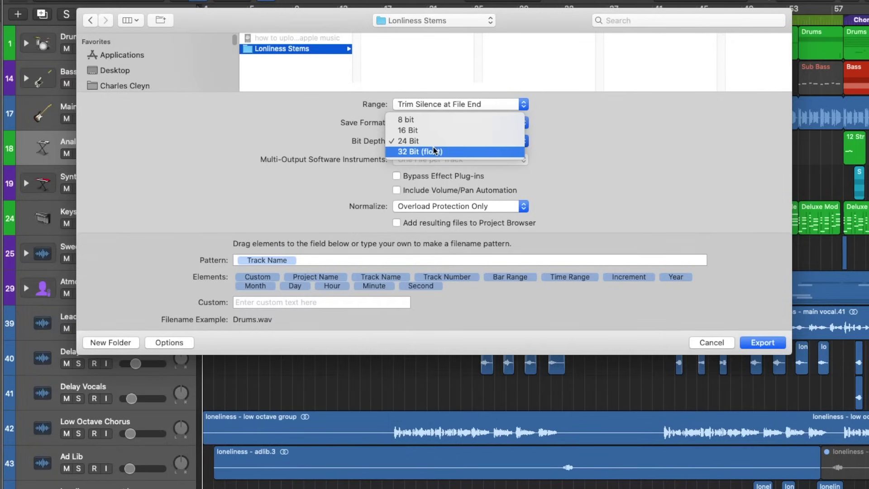
click(436, 144)
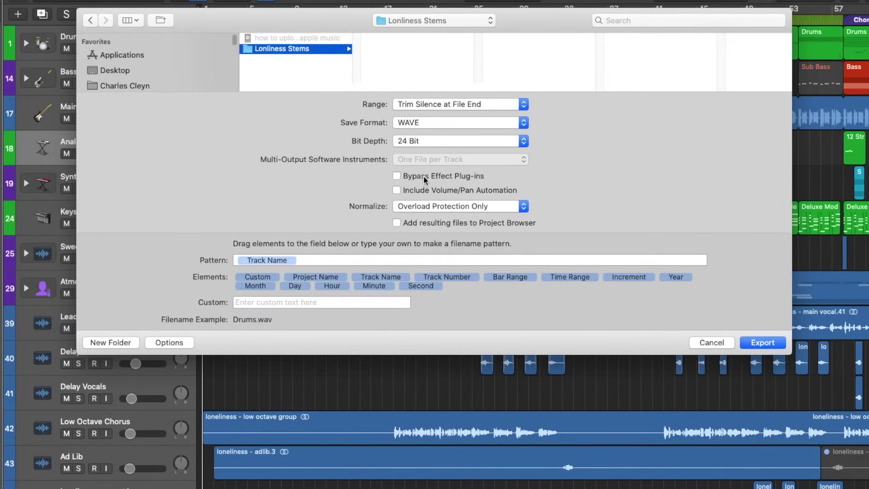
click(424, 178)
click(423, 175)
click(436, 190)
click(436, 191)
click(413, 210)
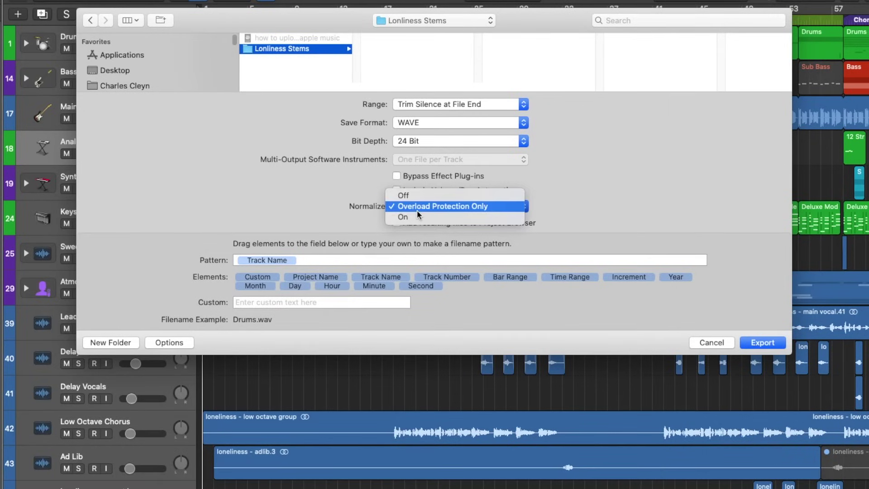
click(417, 210)
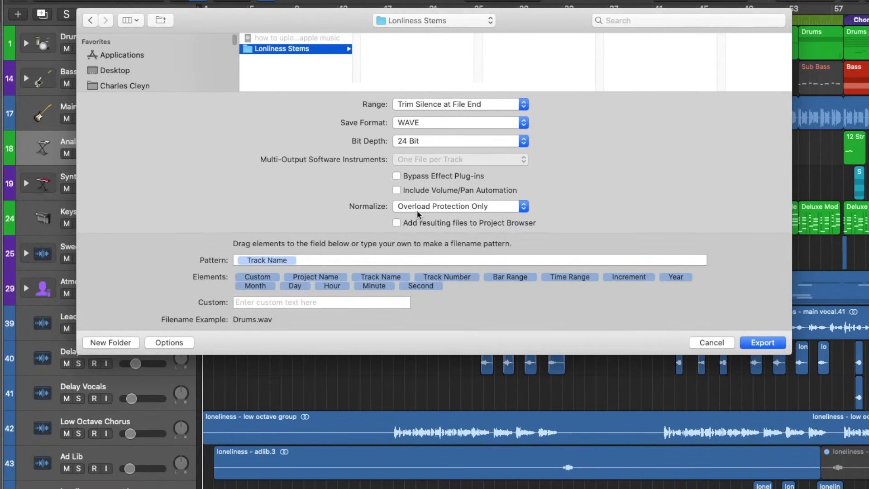
click(417, 210)
click(424, 205)
click(273, 261)
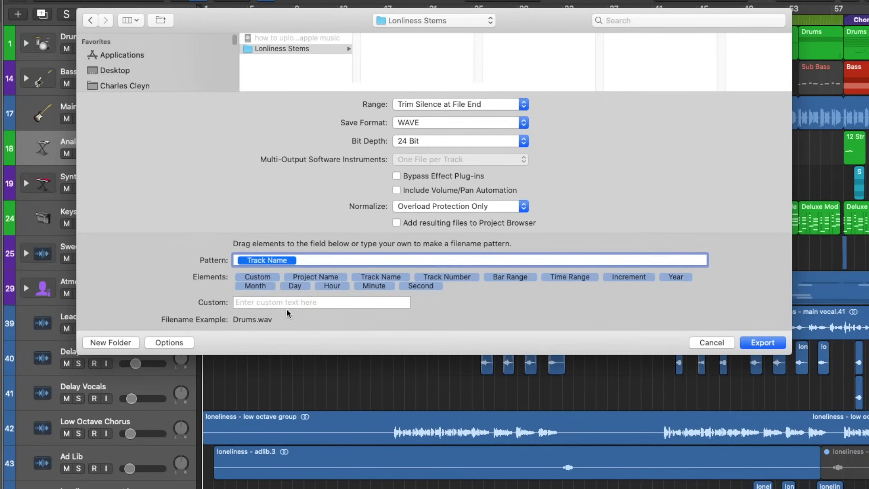
Step: Clear the stray Custom filename text and start exporting all tracks as WAV files
click(269, 307)
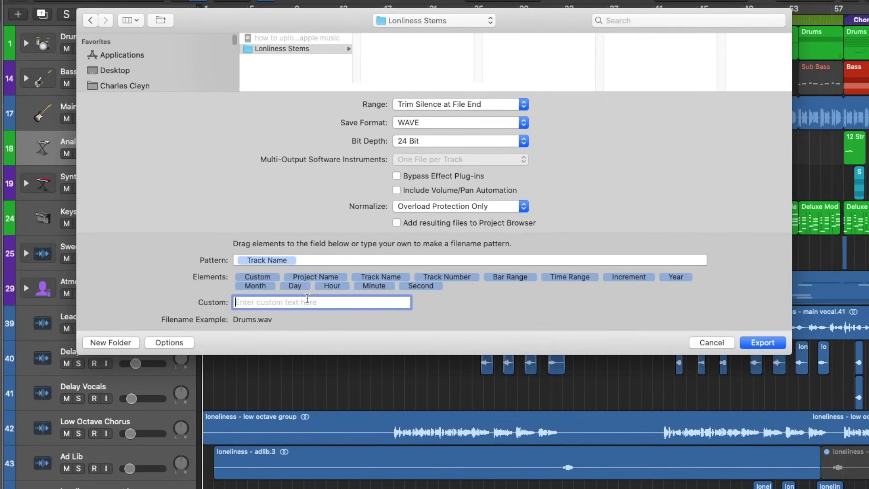
text(jfdsfhj)
key(BackSpace)
key(BackSpace)
key(BackSpace)
key(BackSpace)
key(BackSpace)
key(BackSpace)
key(BackSpace)
click(767, 344)
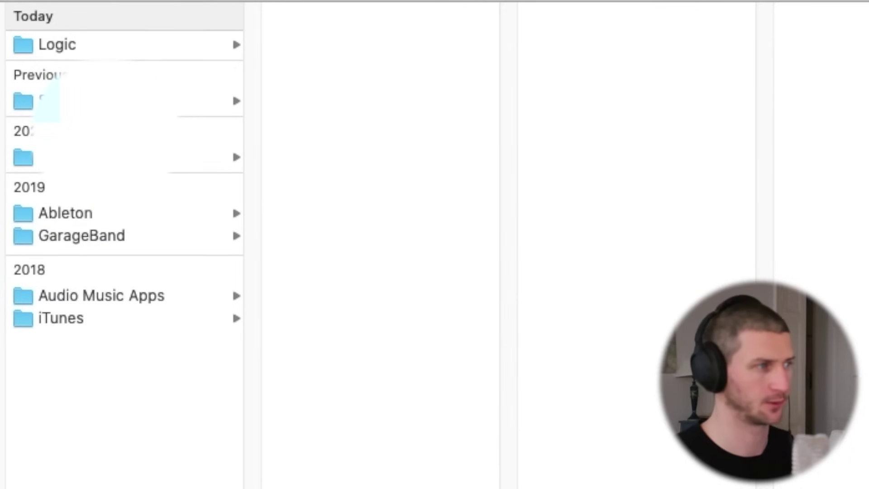
Step: Open Logic > Lonliness Stems in Finder and preview Shaker_1.wav and Kick_1.wav
click(106, 45)
click(421, 69)
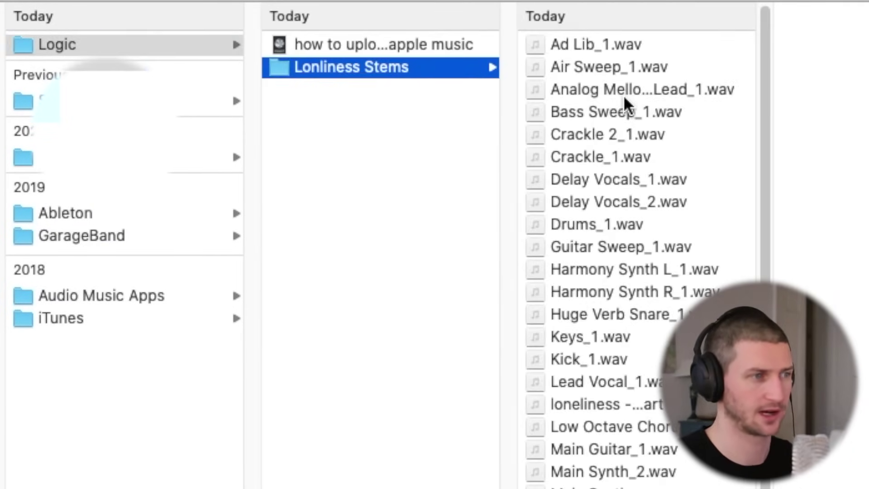
scroll(626, 106, down, 3)
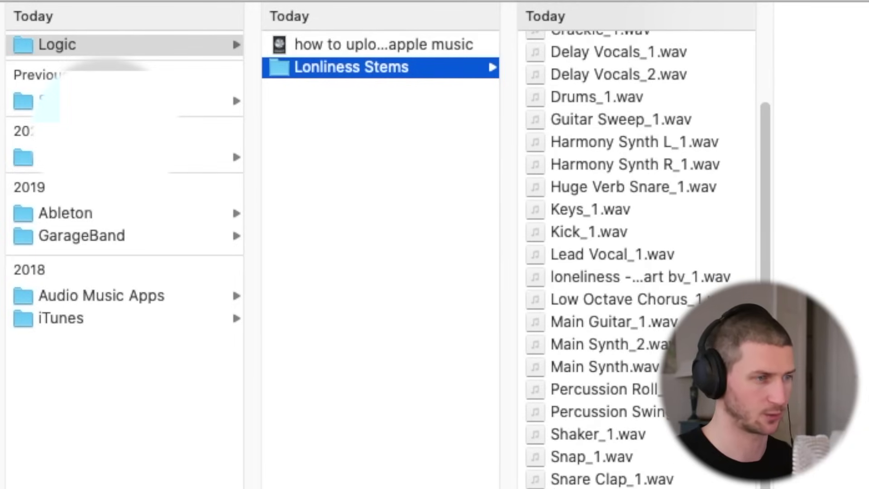
click(597, 436)
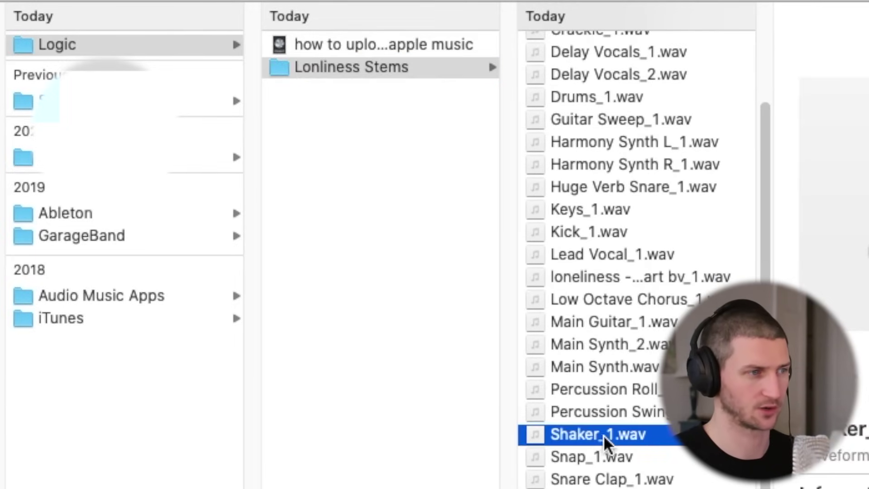
click(616, 232)
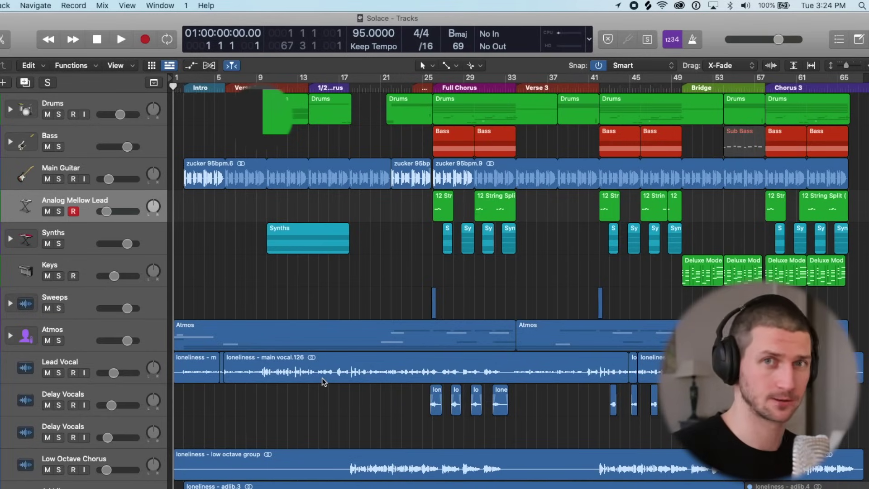
Step: Expand the Synths summing stack, select the Main Synth track, and show the Export options
click(10, 239)
scroll(83, 218, down, 1)
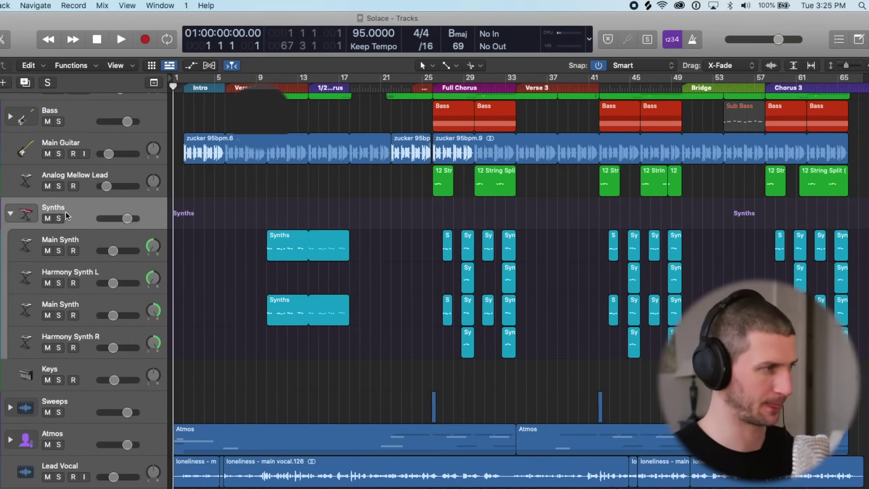
click(96, 242)
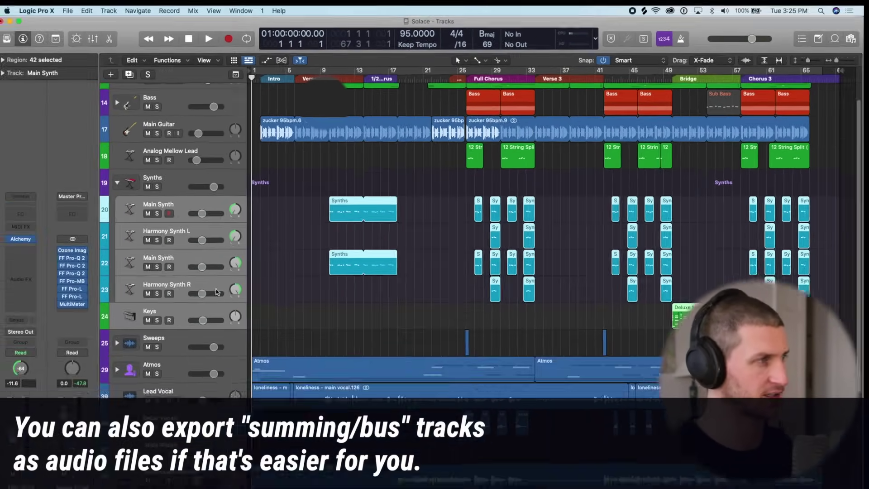
click(53, 20)
mouse_move(119, 219)
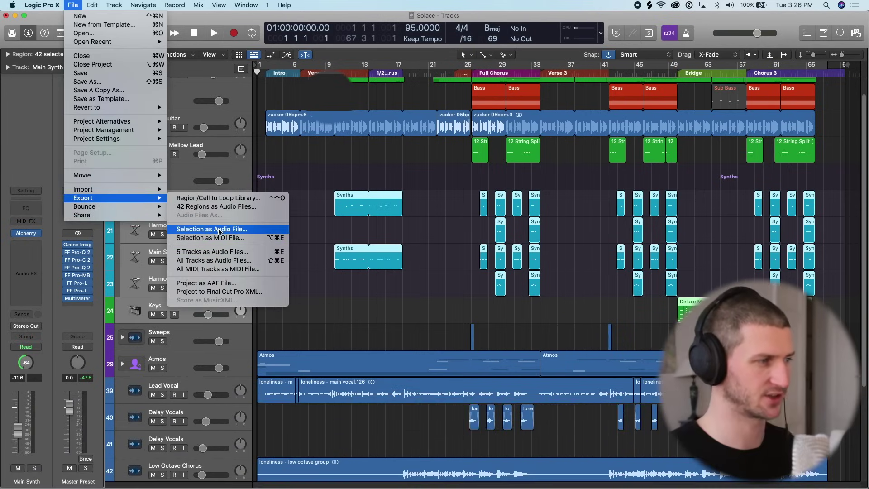
Step: Export the selection as one WAV into a new 'Lonliness Packaged Stems' folder
click(219, 230)
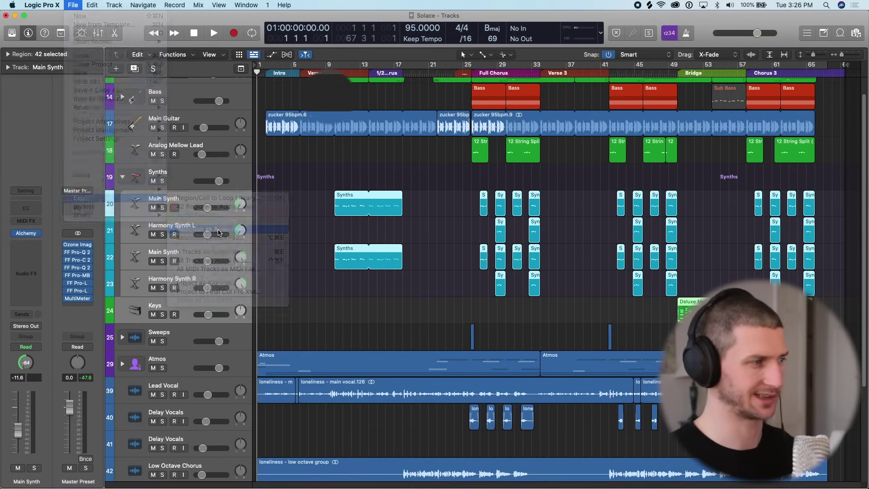
click(187, 319)
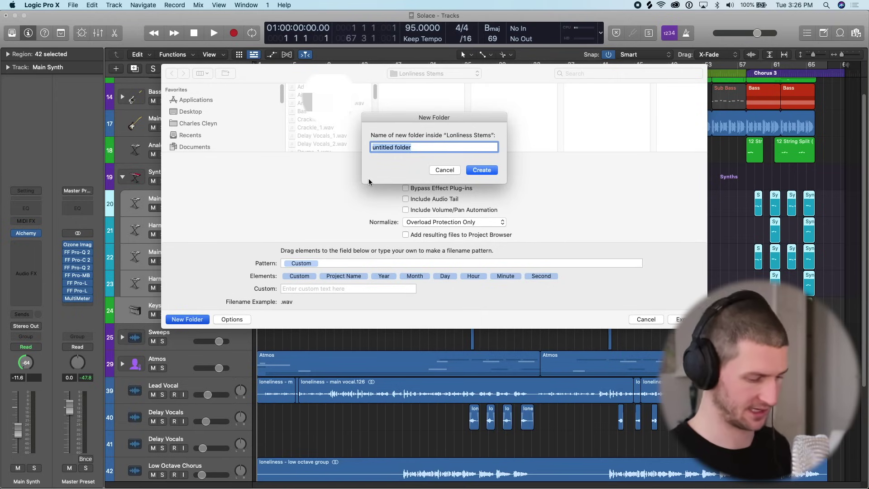
text(Lonliness Pa)
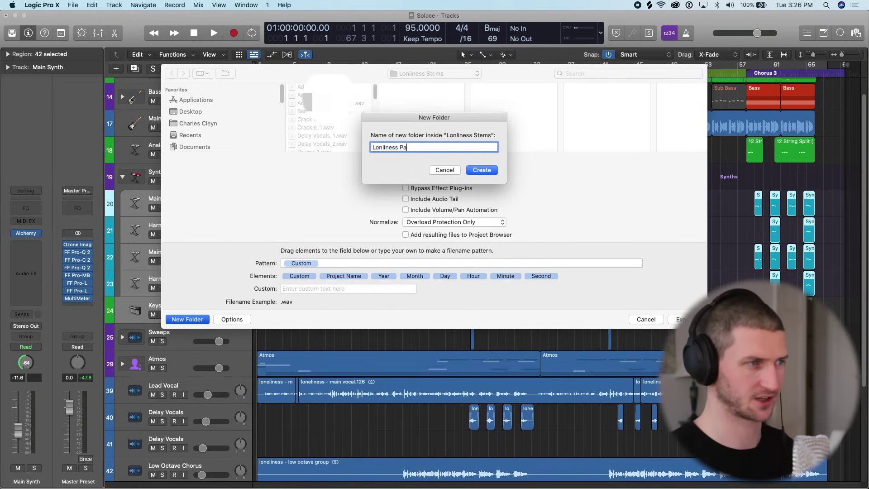
text(ckaged Stems)
click(482, 171)
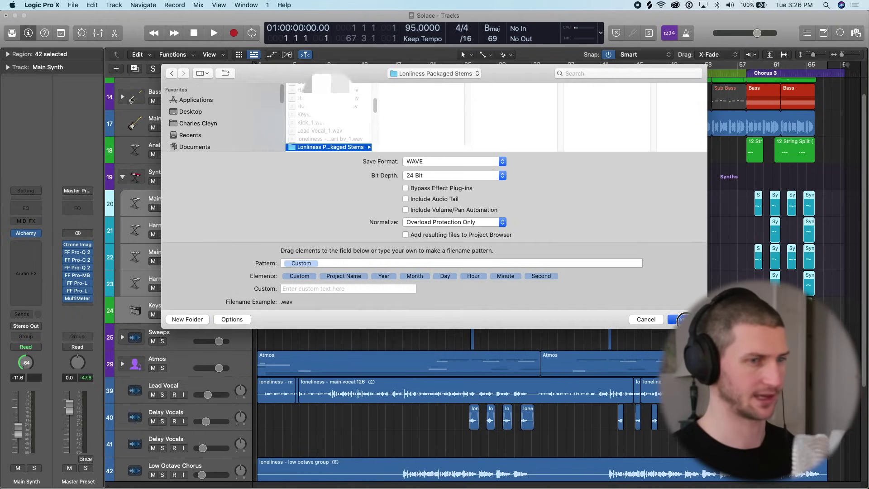
click(681, 320)
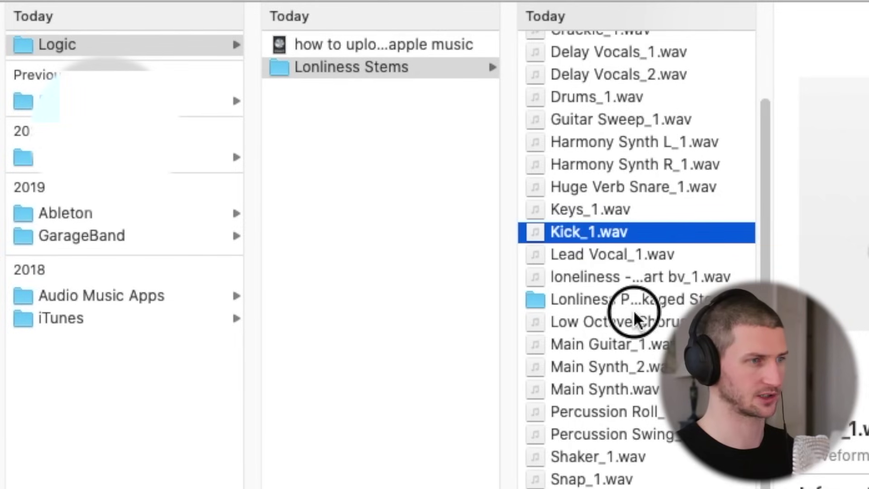
Step: Move 'Lonliness Packaged Stems' into the Logic folder and preview its combined WAV
click(597, 320)
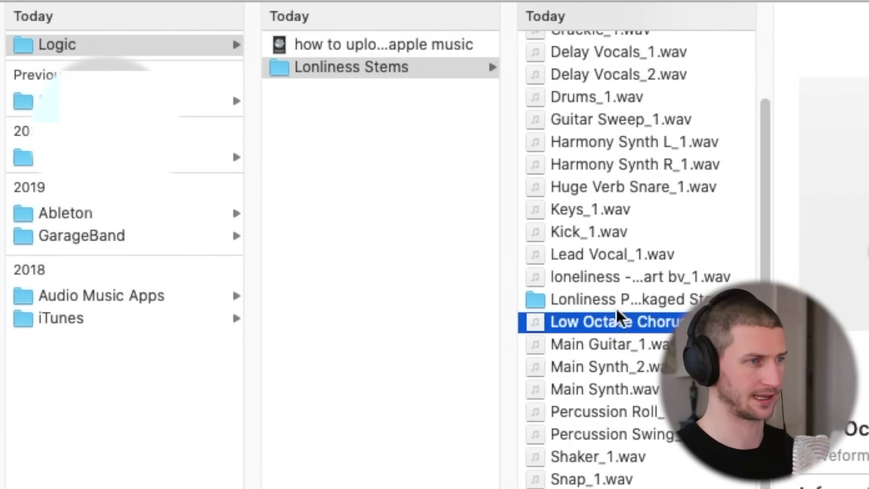
click(613, 307)
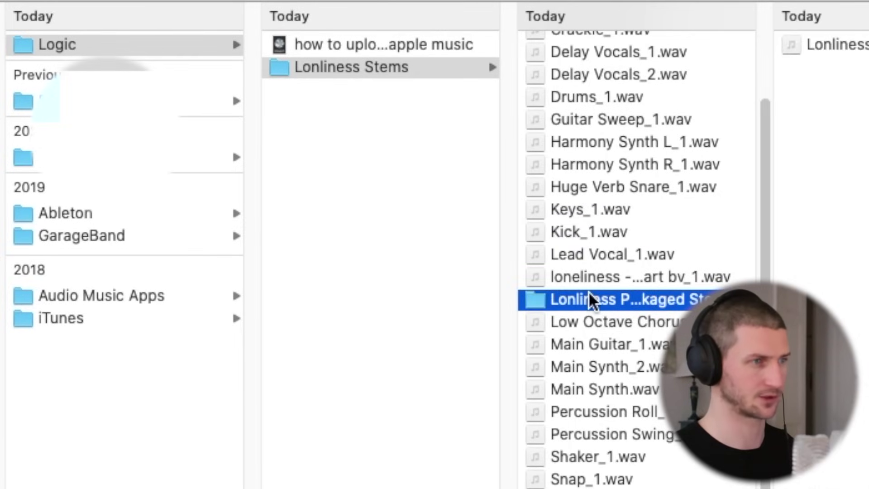
click(604, 305)
drag(605, 305, 394, 266)
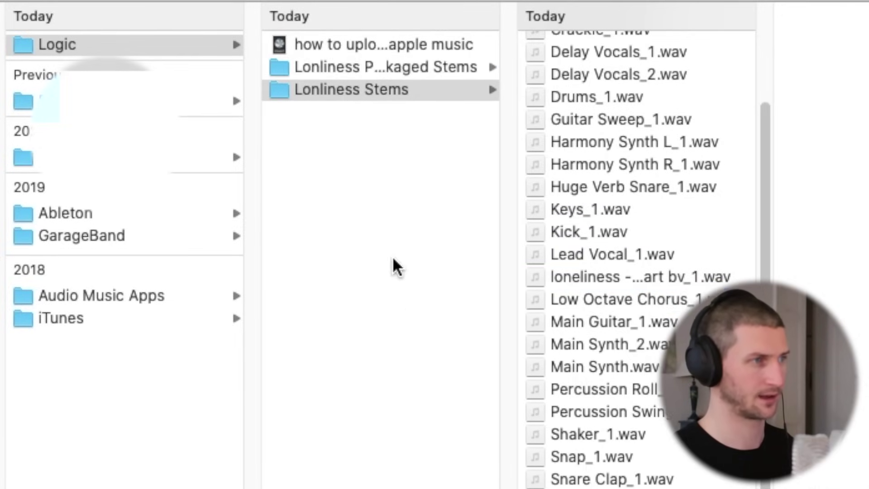
click(348, 69)
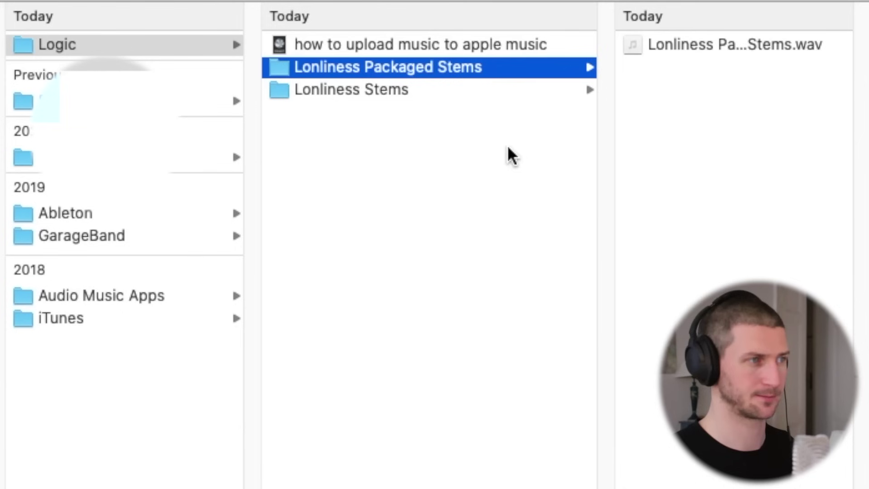
click(708, 45)
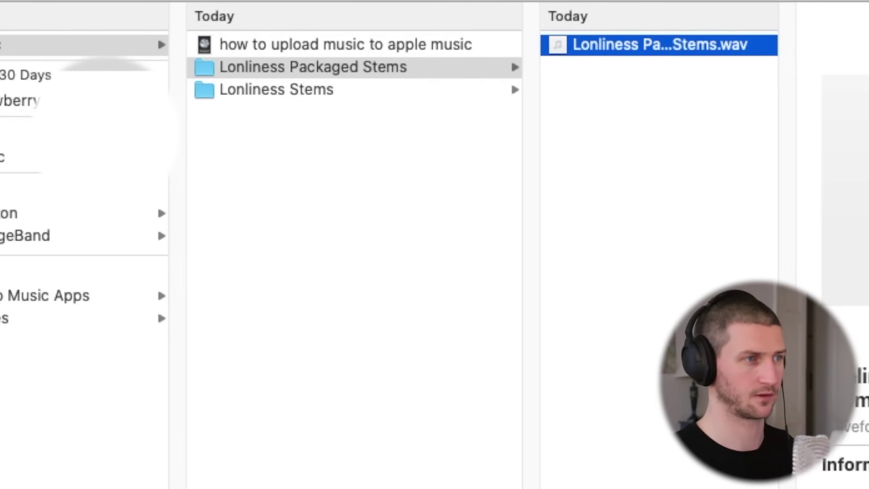